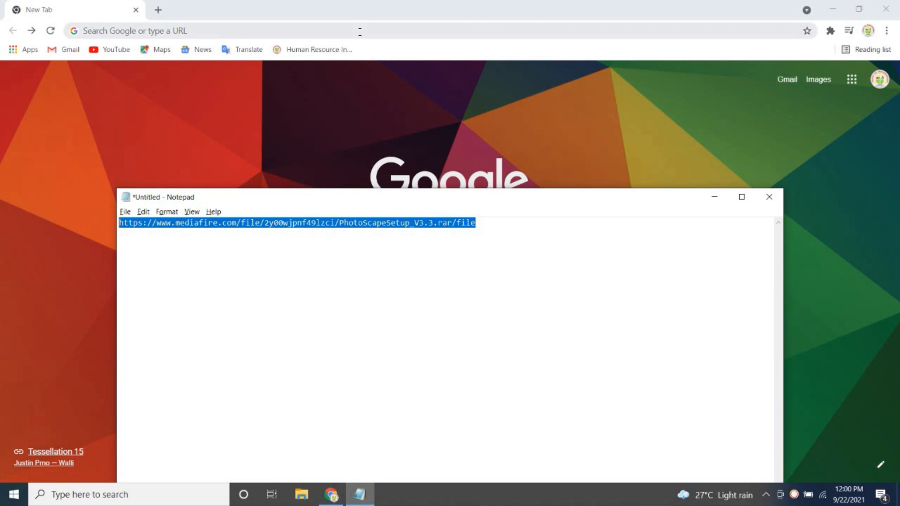
Download PhotoScapeSetup_V3.3.rar from the copied MediaFire link and open the folder it is saved in.
text(https://www.mediafire.com/file/2y00wjpnf49lzci/PhotoScapeSetup_V3.3.rar/file)
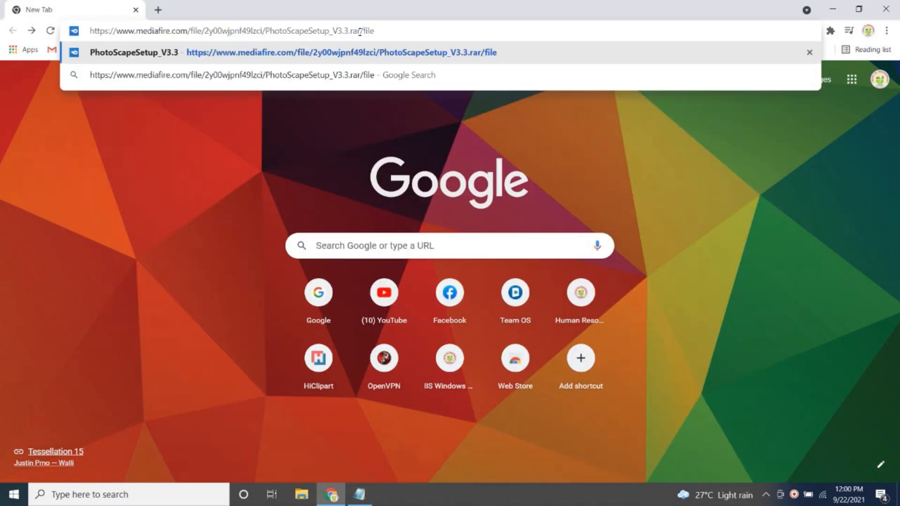
key(Return)
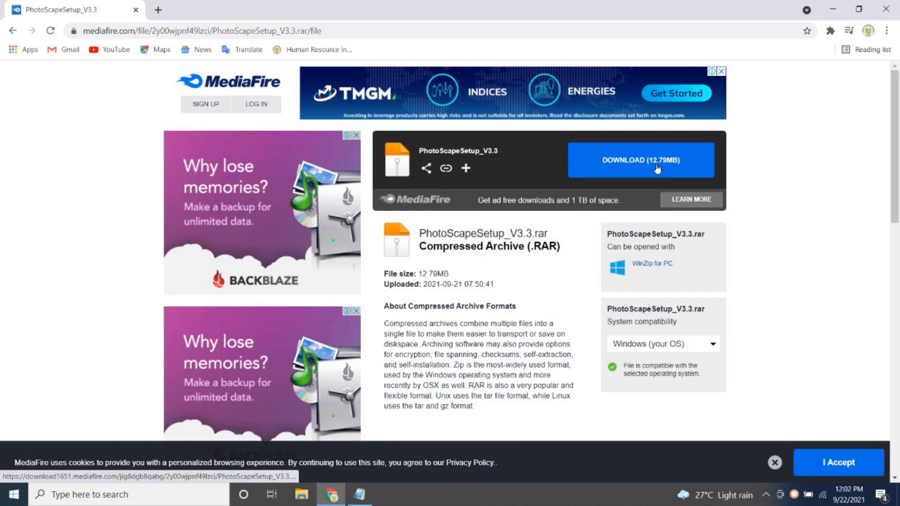
click(657, 168)
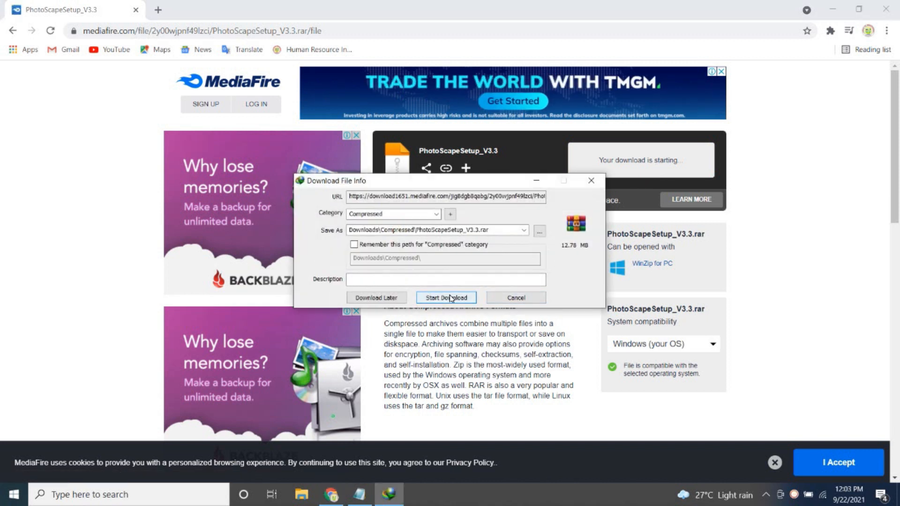
click(453, 300)
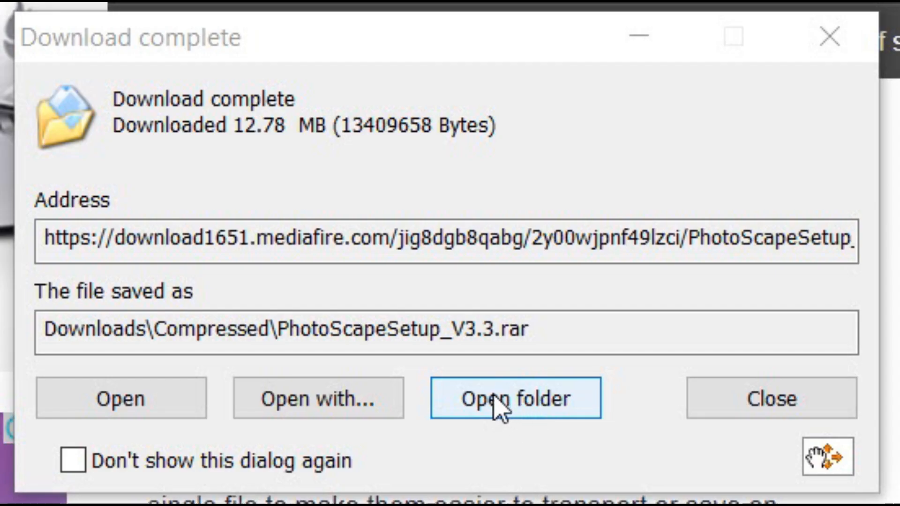
click(508, 408)
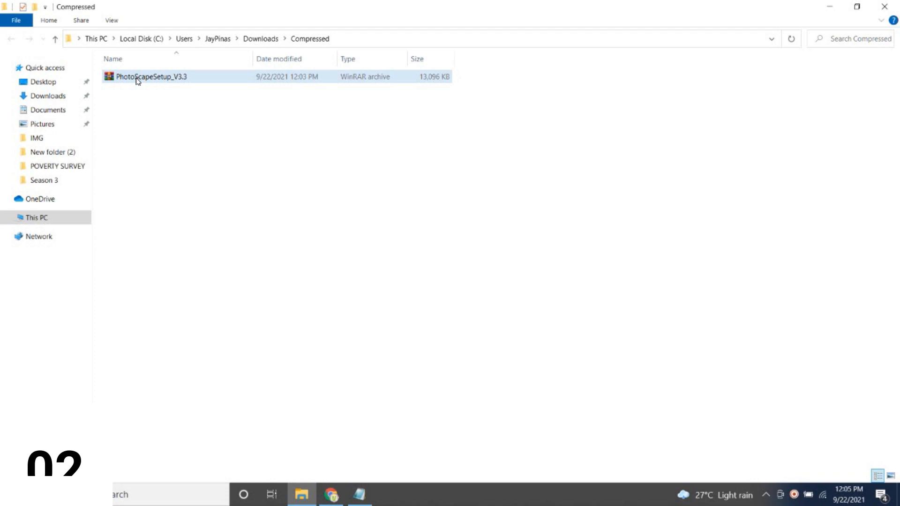
Run PhotoScapeSetup_V3.3.exe from the downloaded archive and install PhotoScape V3.3 with the default components.
double_click(140, 80)
double_click(55, 111)
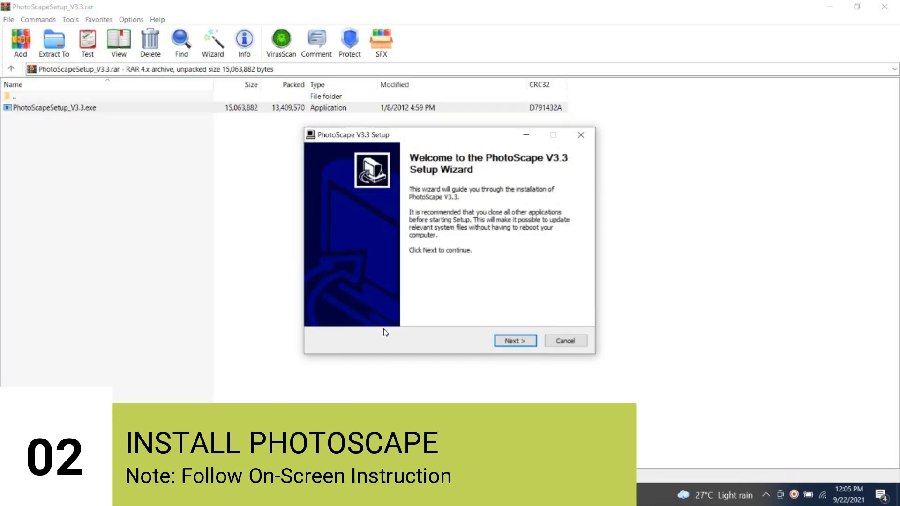
click(512, 346)
click(514, 345)
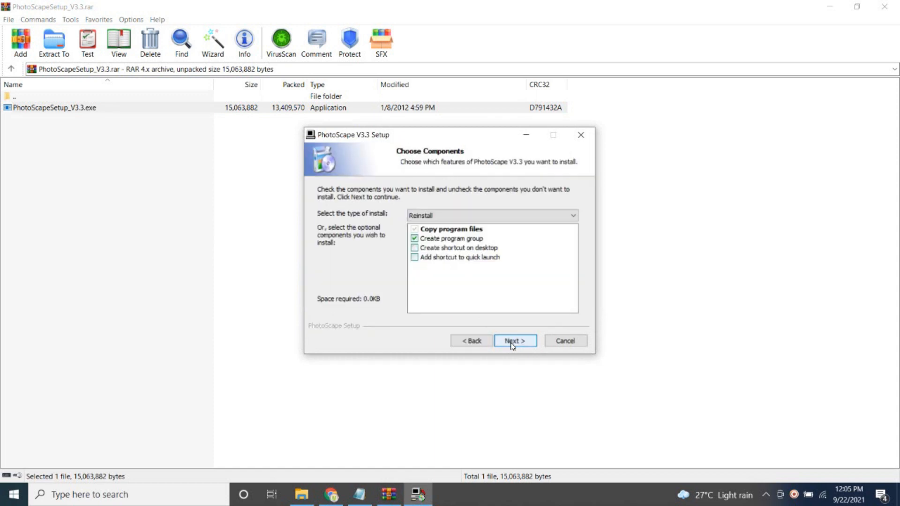
click(516, 345)
click(515, 342)
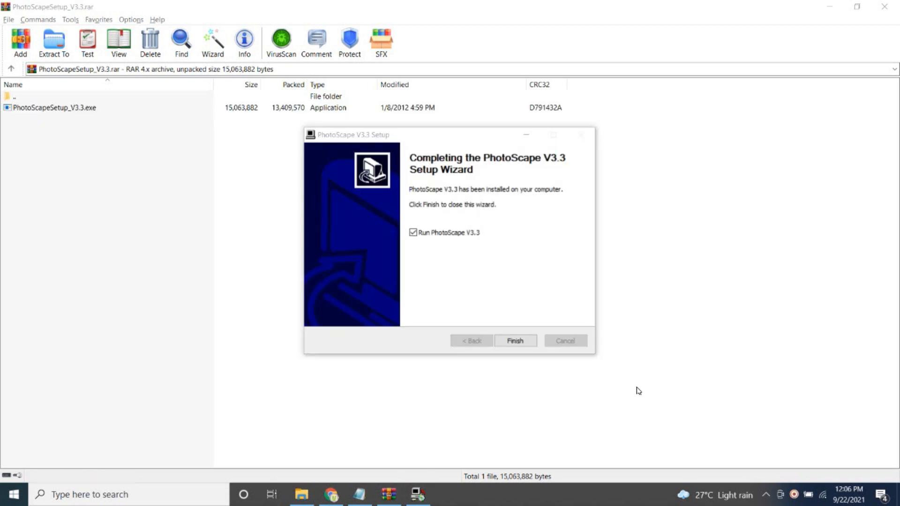
click(461, 248)
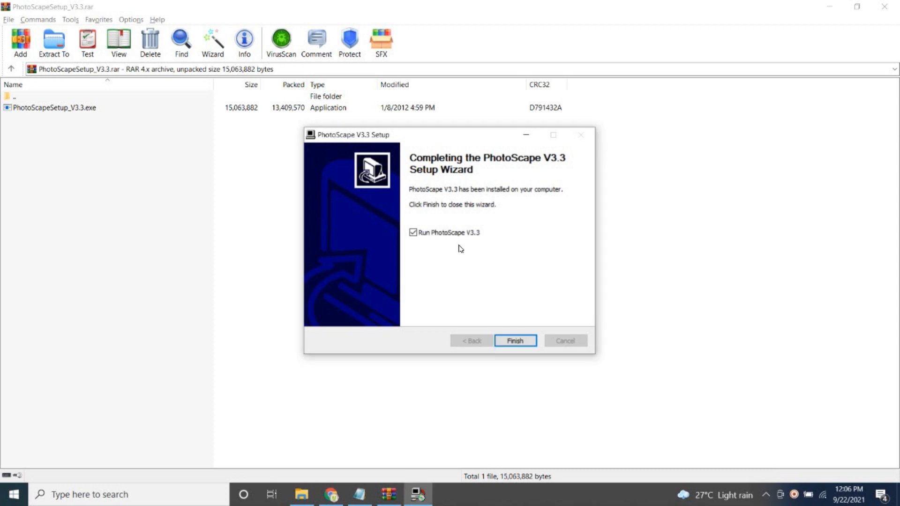
click(515, 341)
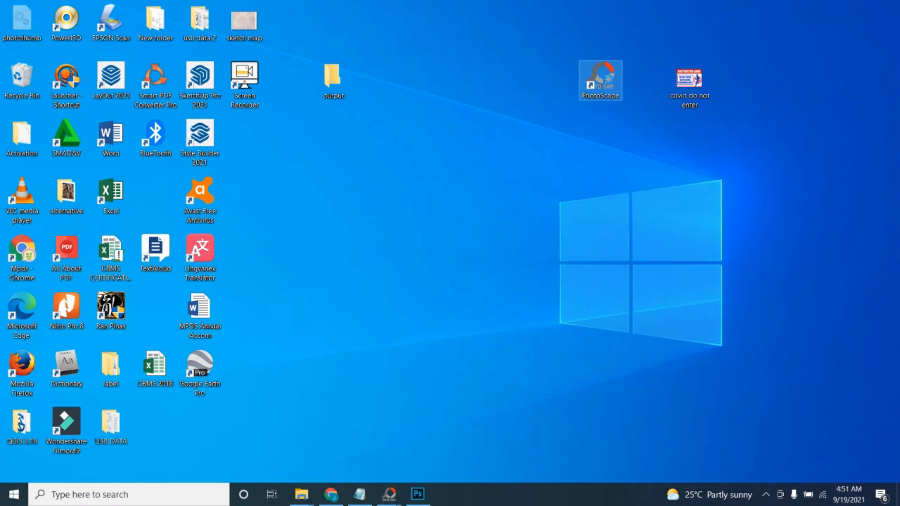
Switch to PhotoScape from its desktop shortcut and decline the offered update.
right_click(608, 81)
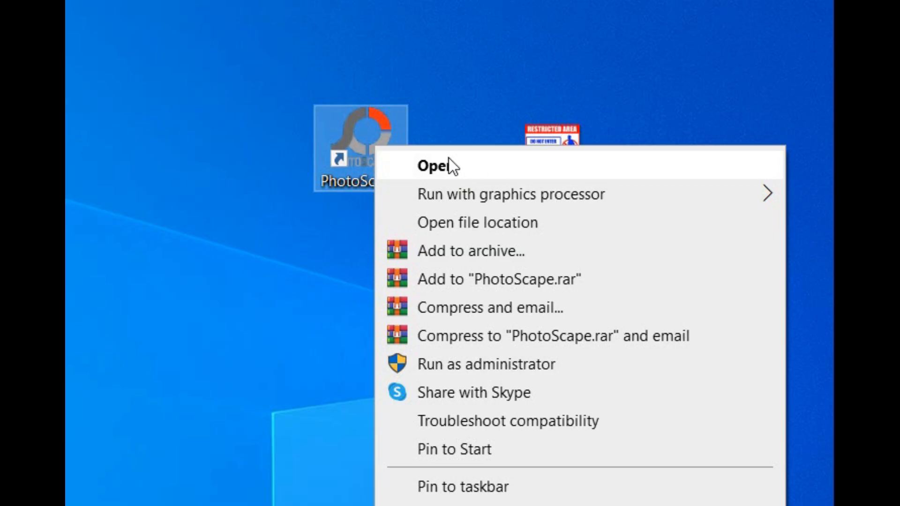
click(449, 162)
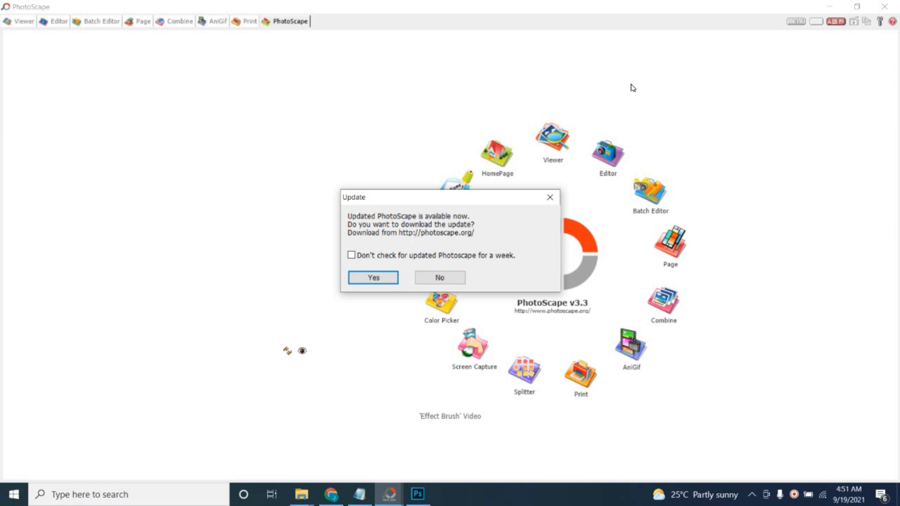
drag(463, 197, 303, 158)
click(298, 240)
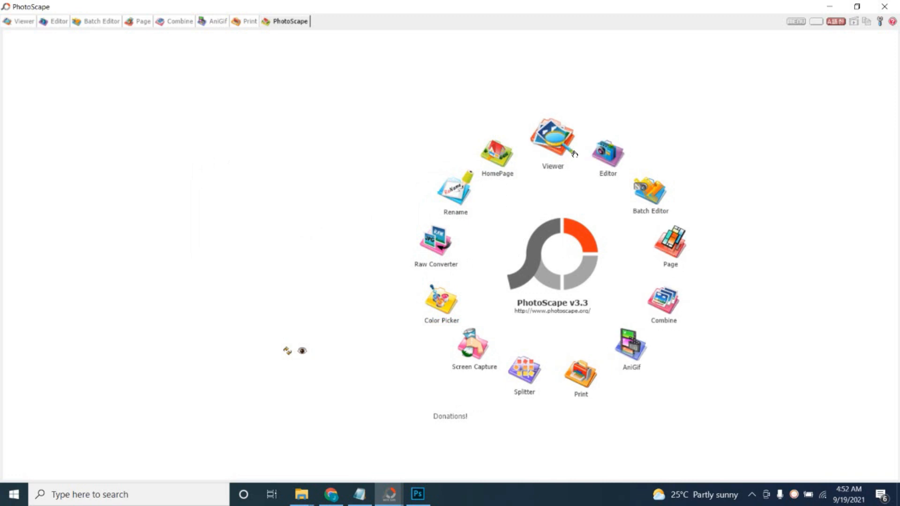
Open the Splitter tool beside the desktop files and load the "covid do not enter" image into it.
click(525, 375)
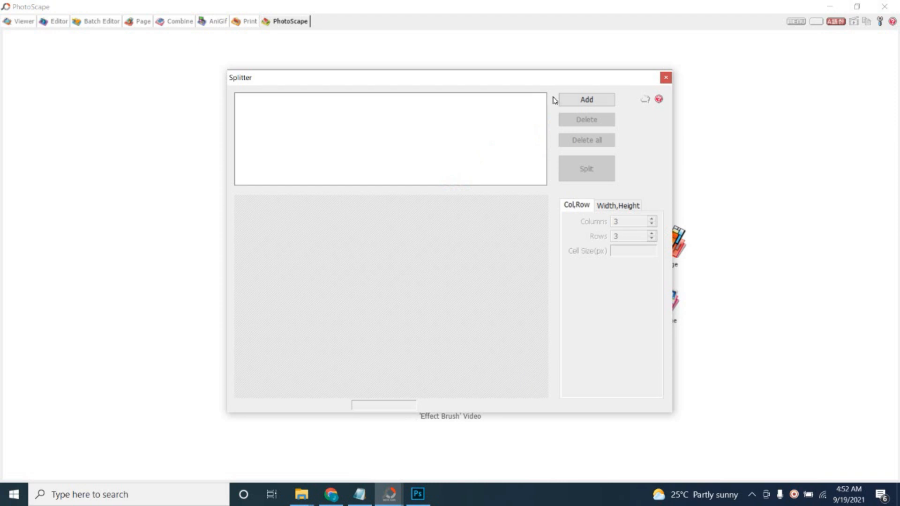
drag(522, 80, 569, 86)
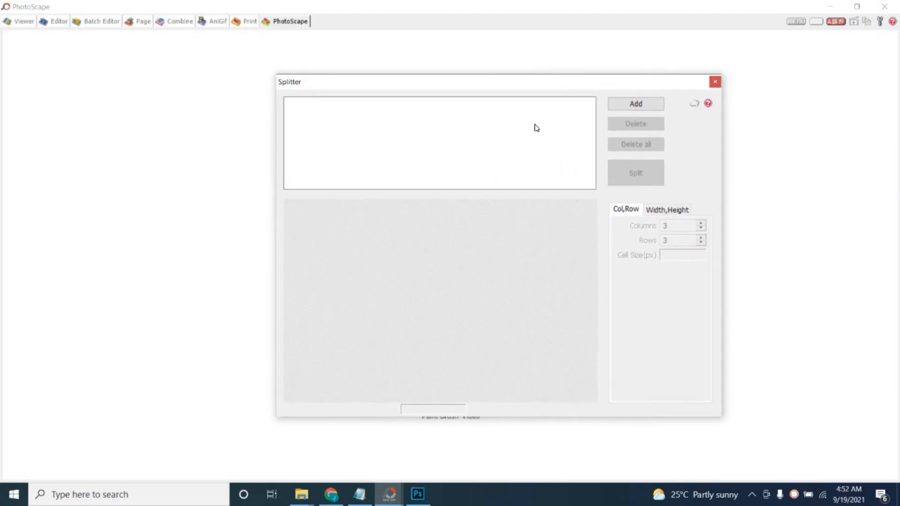
click(834, 9)
drag(530, 87, 384, 41)
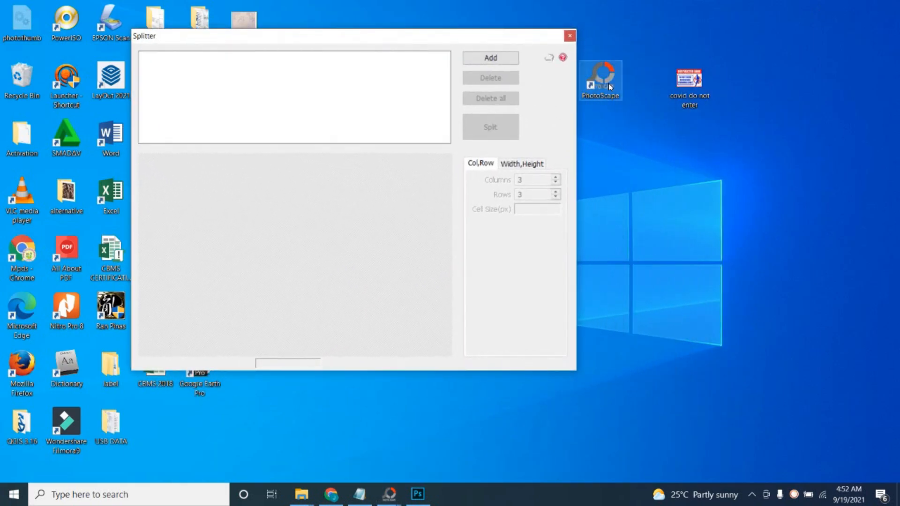
click(697, 79)
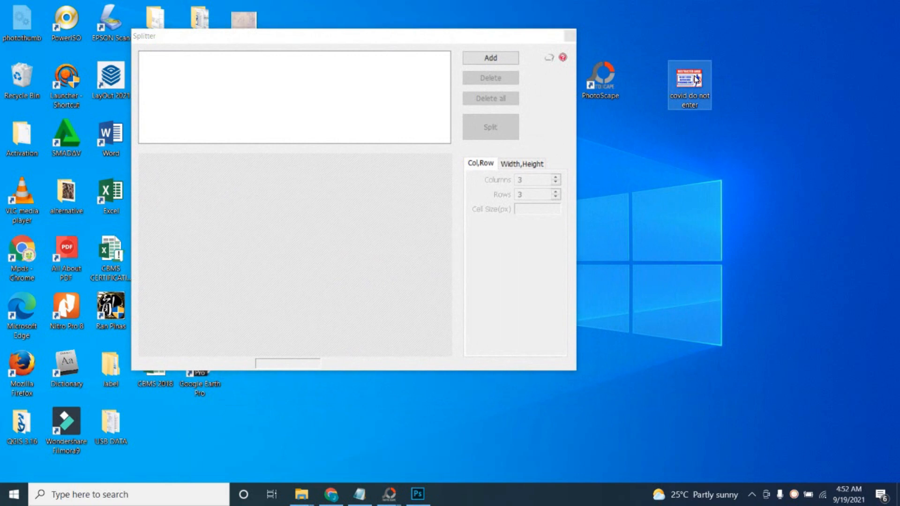
drag(685, 82, 302, 91)
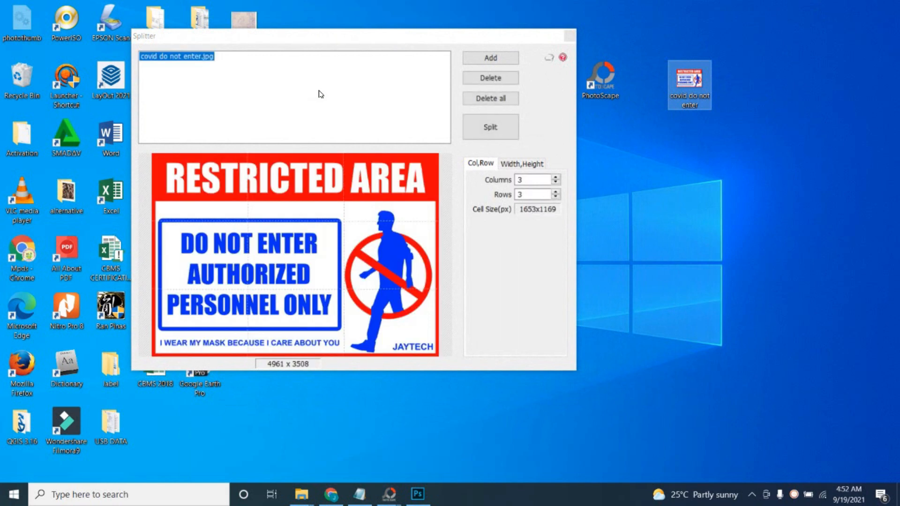
Set the split grid to 4 columns and 4 rows.
click(527, 180)
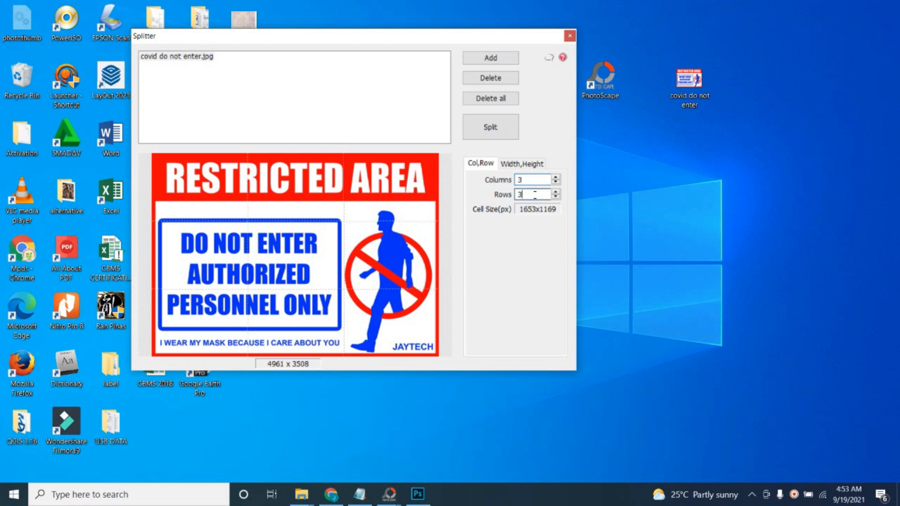
click(556, 177)
click(556, 191)
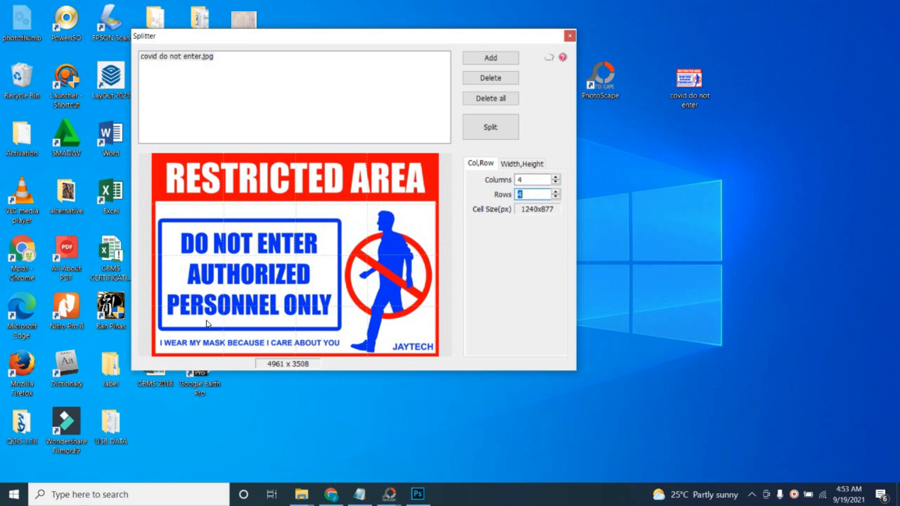
Split the image into 3 columns and 3 rows, saving to an output folder under the original photo, and close the Splitter.
click(534, 180)
click(556, 182)
click(555, 196)
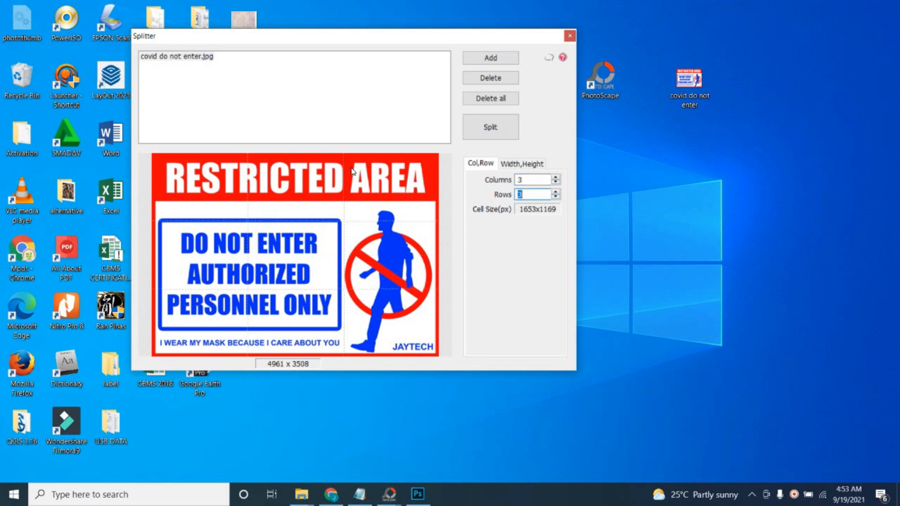
click(494, 132)
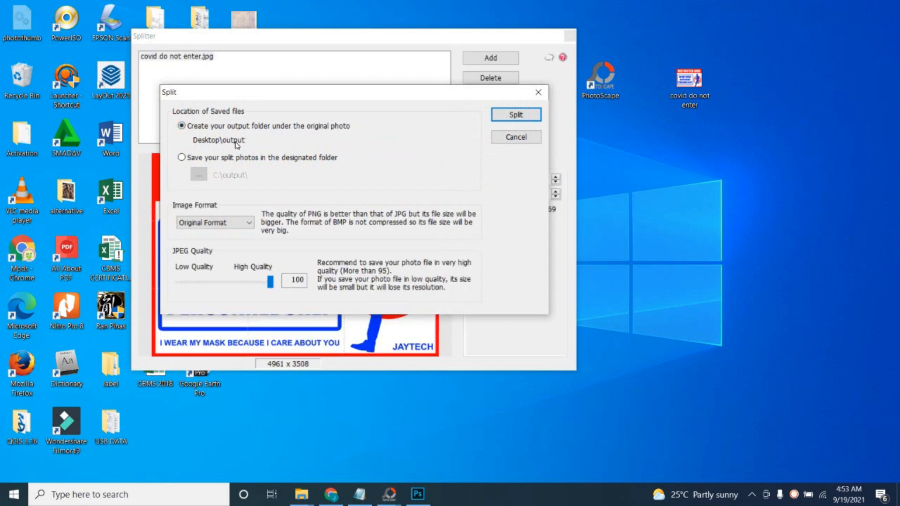
click(517, 117)
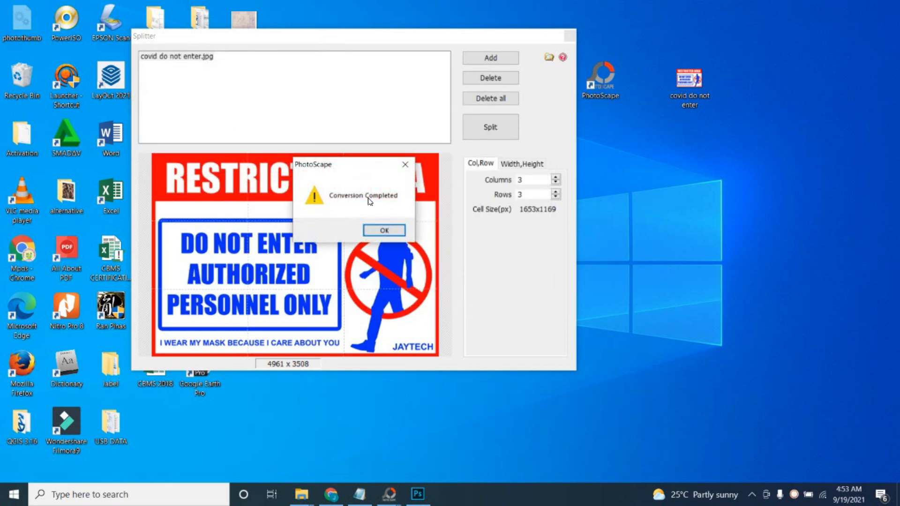
click(391, 229)
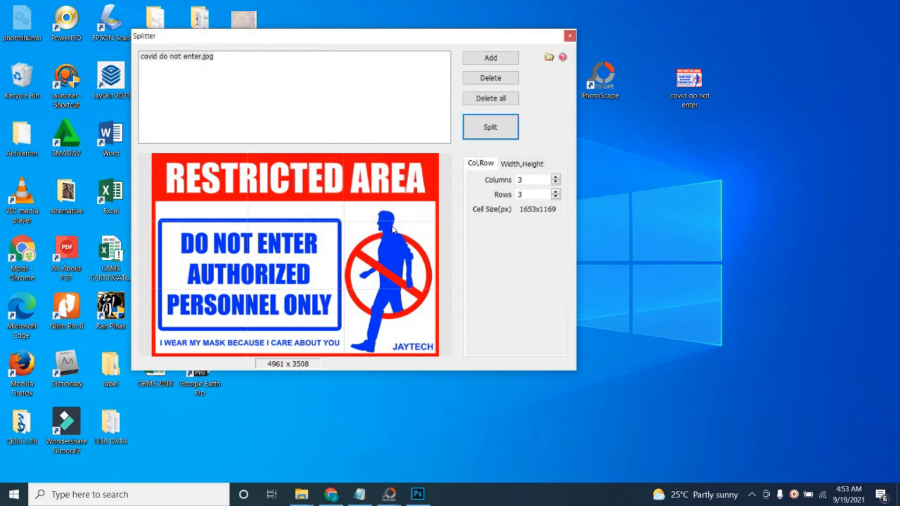
click(571, 37)
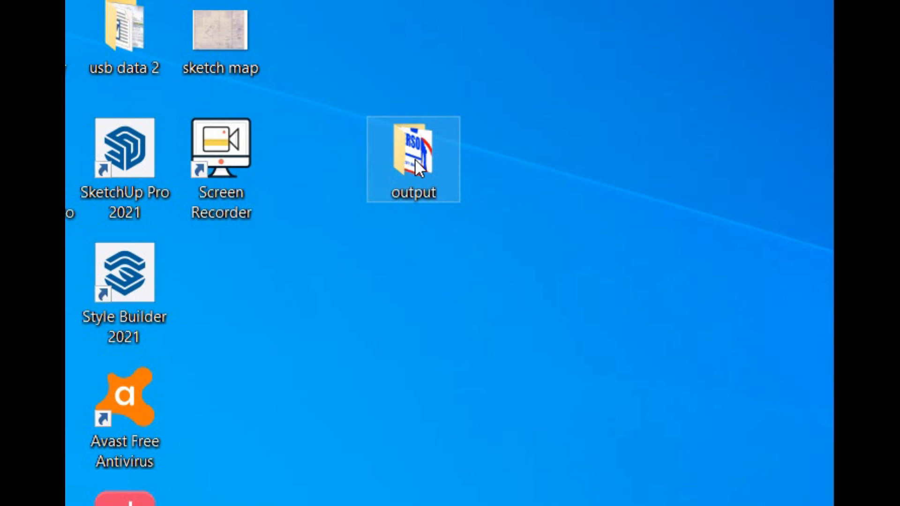
Open the output folder on the desktop and resize its window so the pieces line up three per row.
right_click(414, 158)
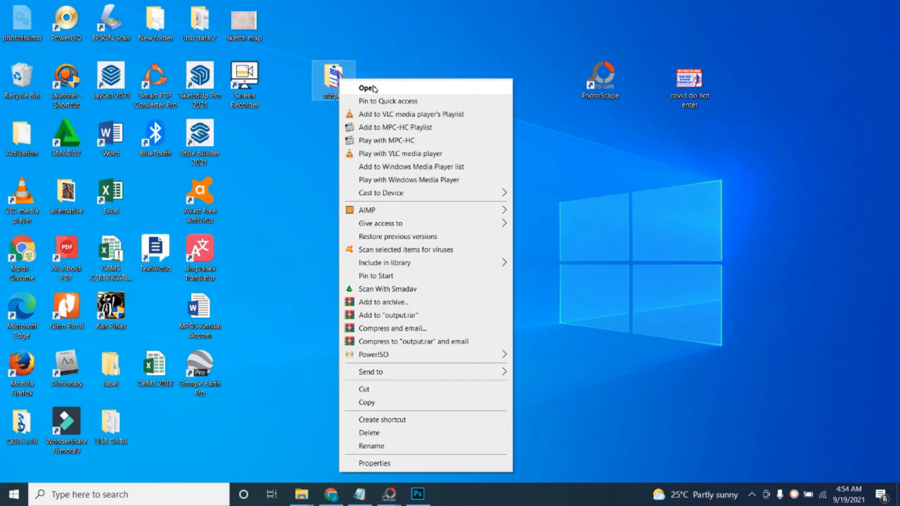
click(374, 89)
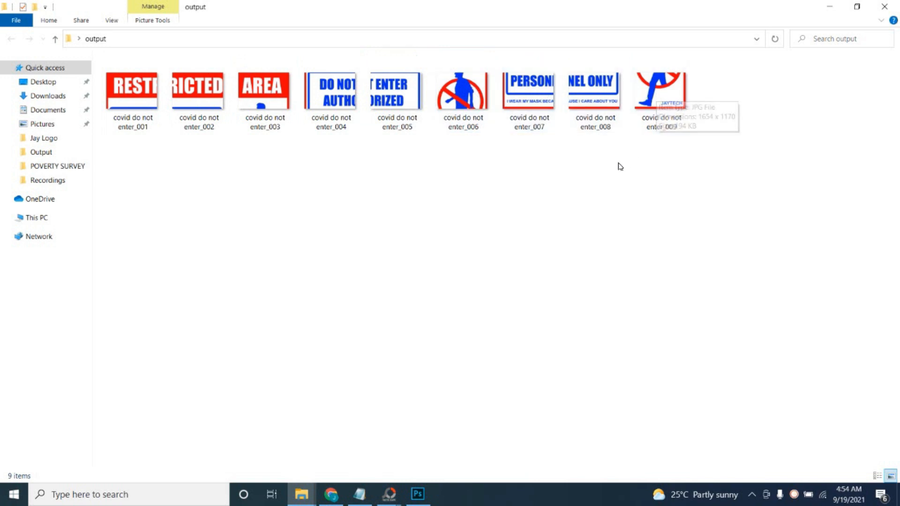
click(858, 12)
drag(769, 71, 405, 46)
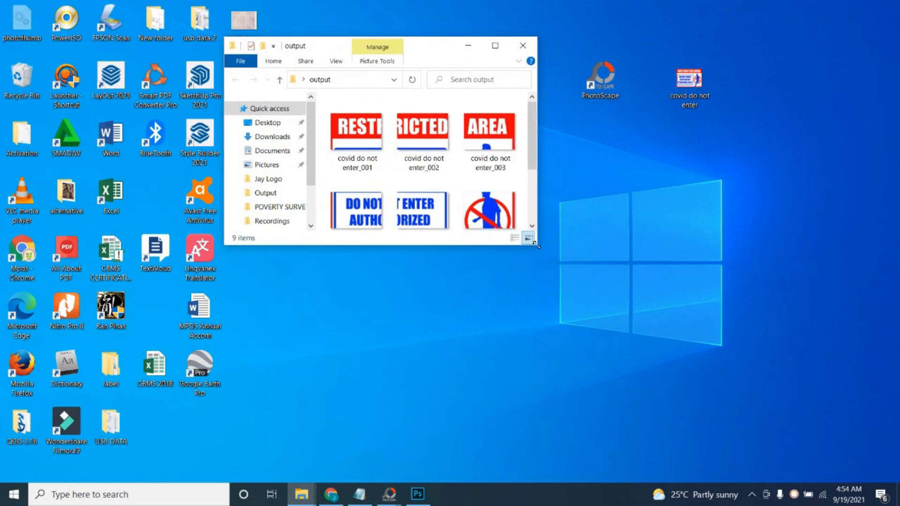
drag(539, 244, 653, 415)
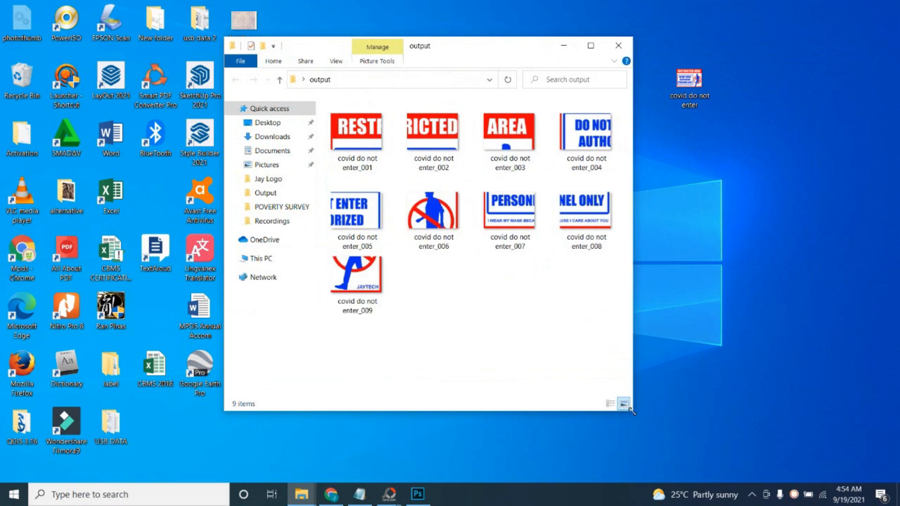
click(506, 45)
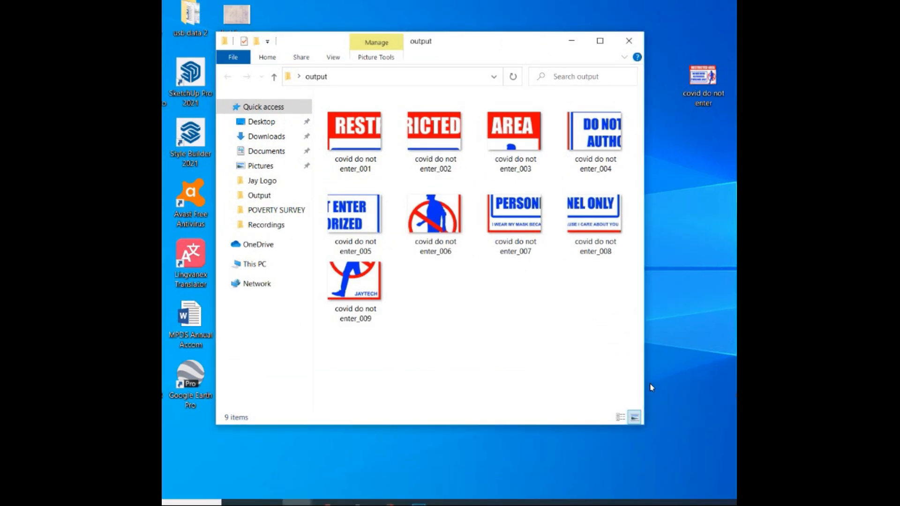
drag(644, 356, 531, 349)
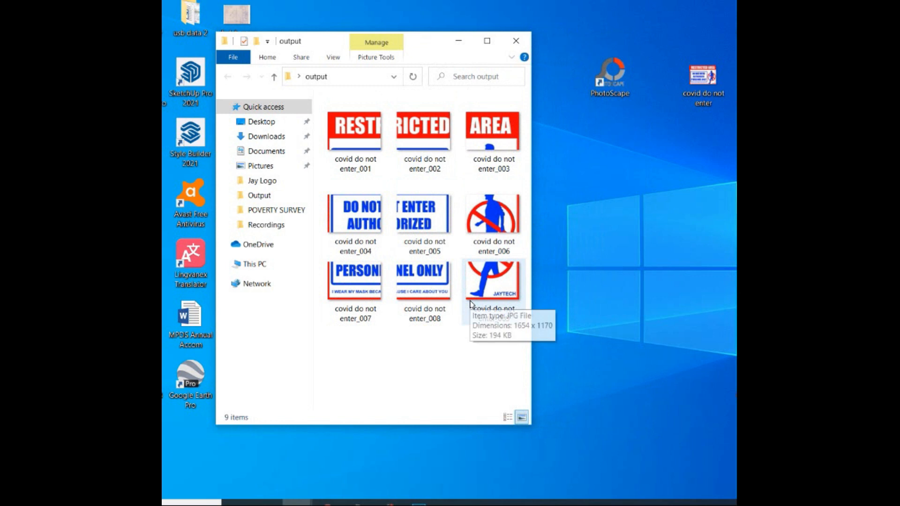
Select all nine split images in the output folder and open the picture printing options for them.
drag(507, 349, 366, 121)
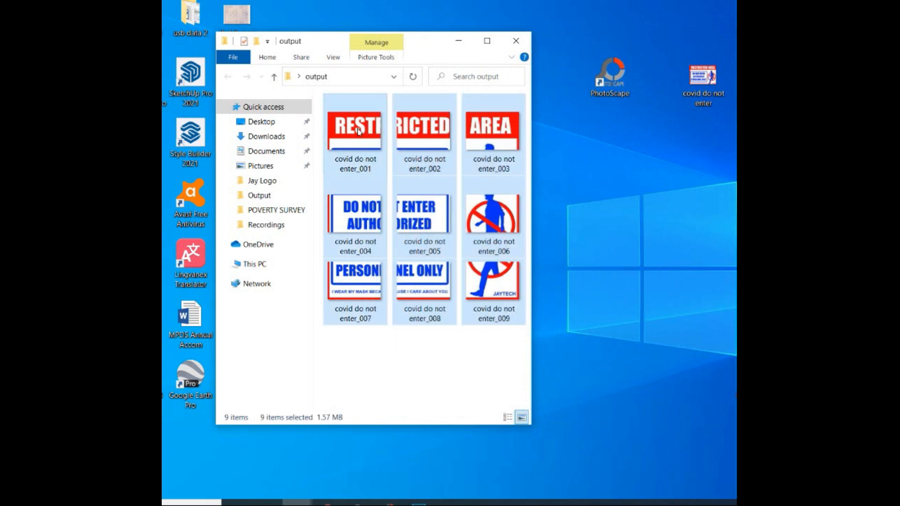
right_click(351, 128)
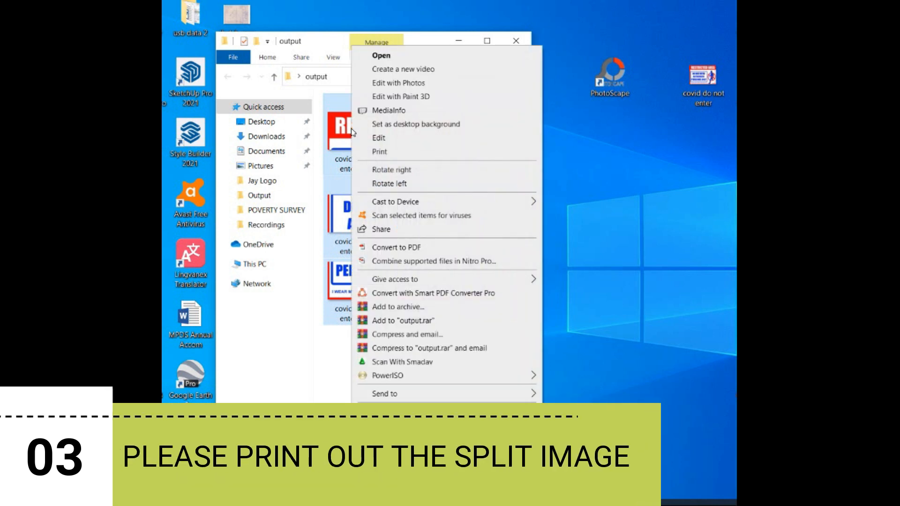
click(379, 152)
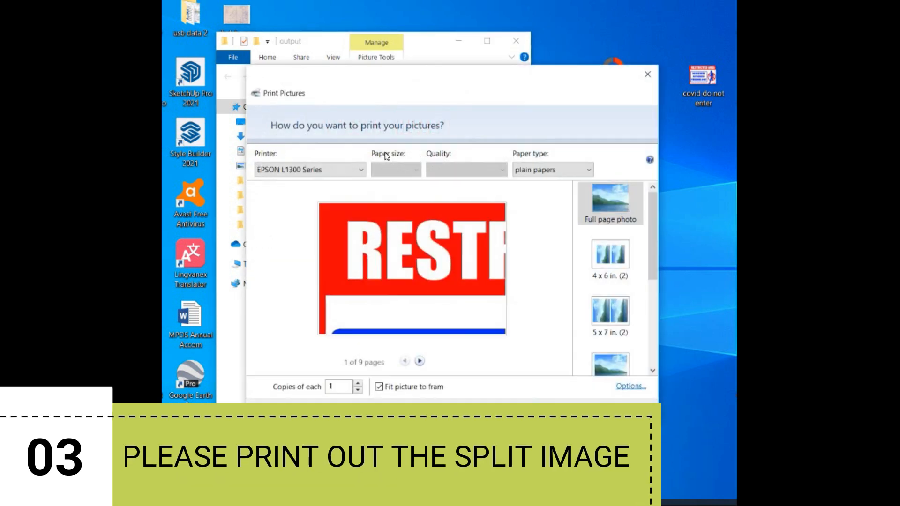
Print the pictures on the EPSON L1300 Series with A4 paper and Standard quality, with fitting to the frame turned off.
click(360, 170)
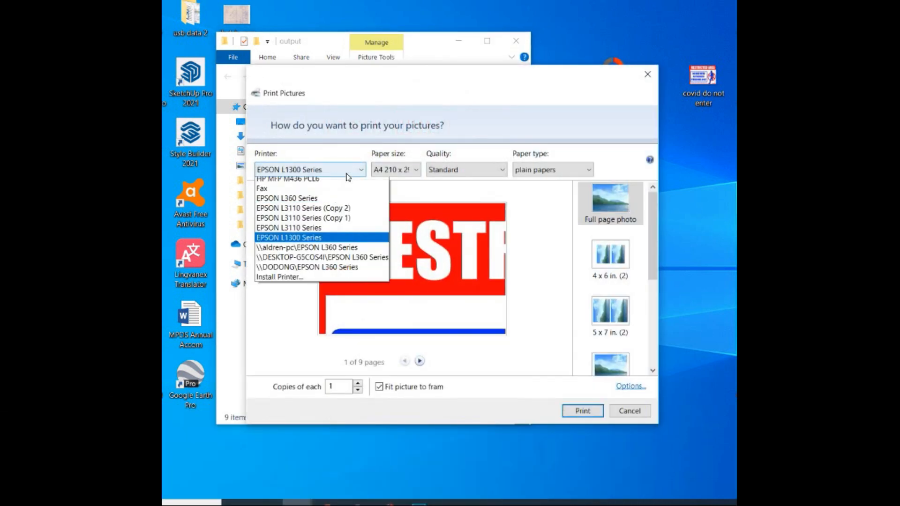
scroll(305, 206, up, 1)
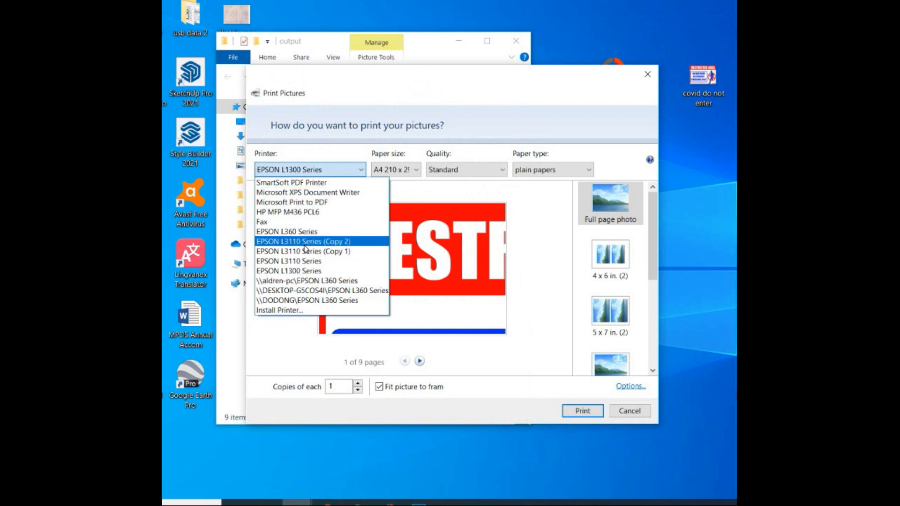
click(392, 103)
click(373, 170)
click(387, 184)
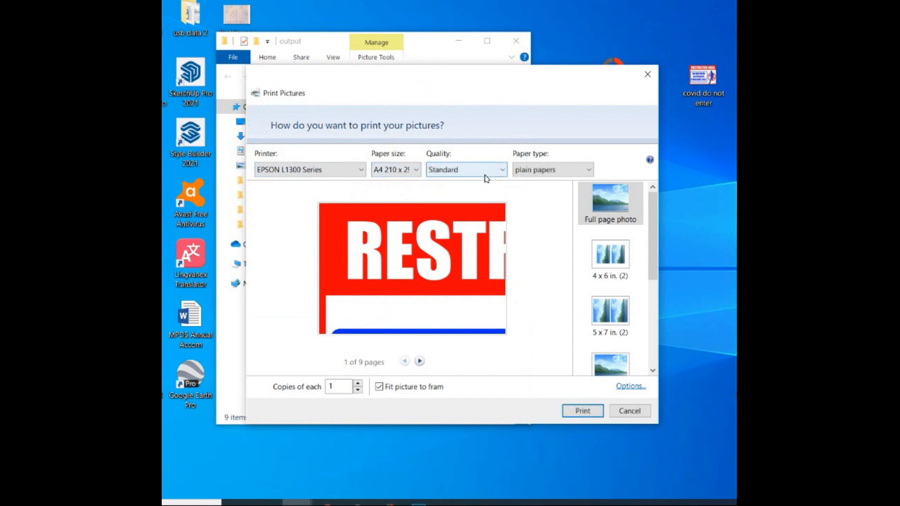
click(464, 171)
click(435, 195)
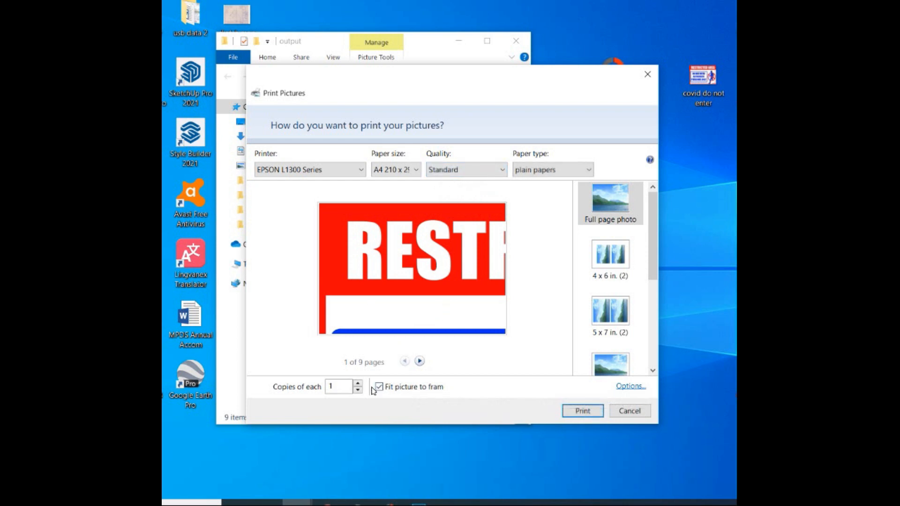
click(379, 388)
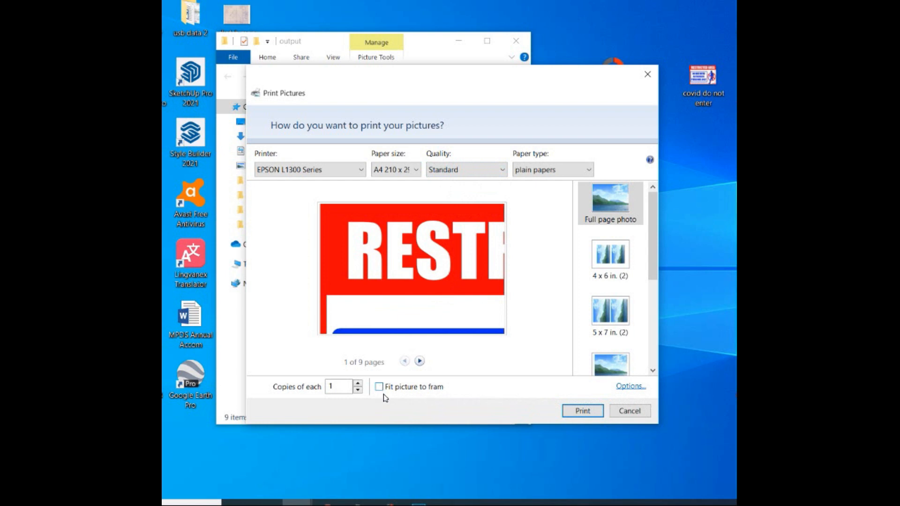
click(582, 411)
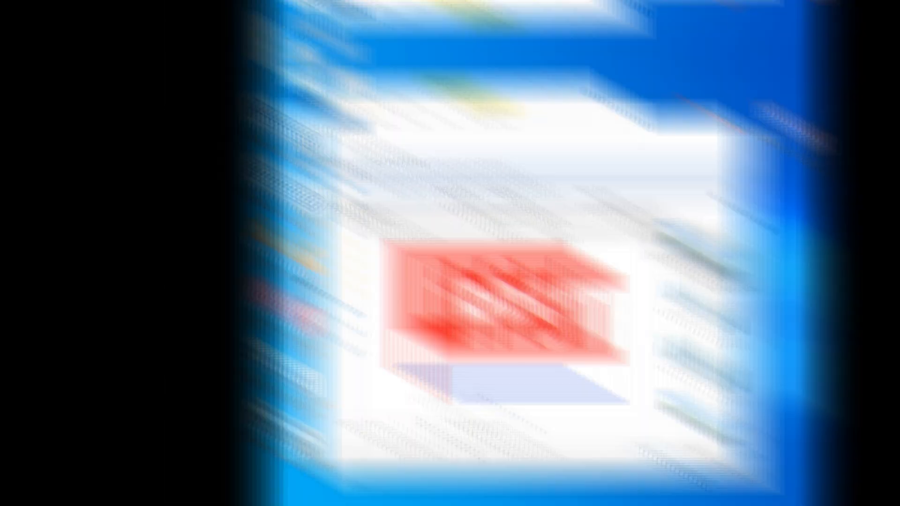